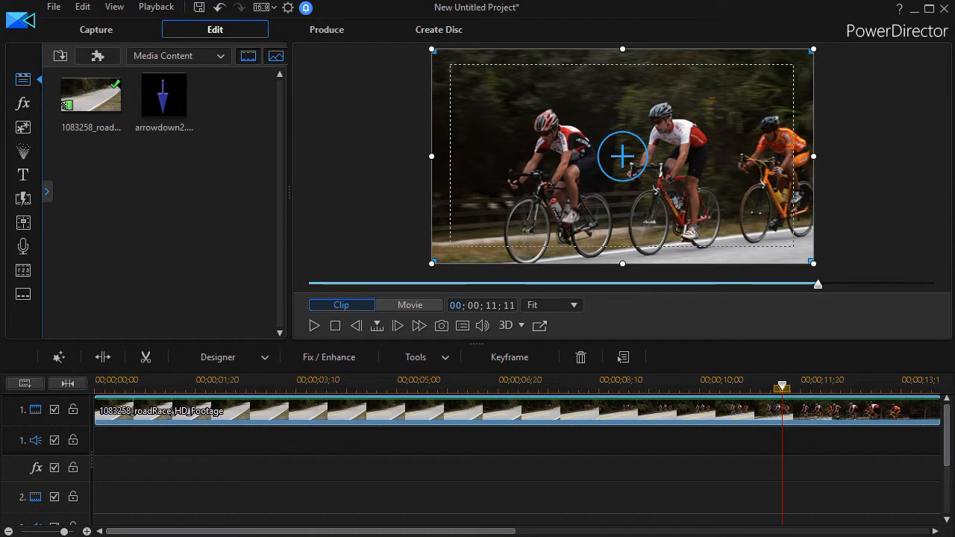
- Return the playhead to the start of the road race clip and open the clip in the Motion Tracker
{"action": "left_click", "coordinate": [783, 388]}
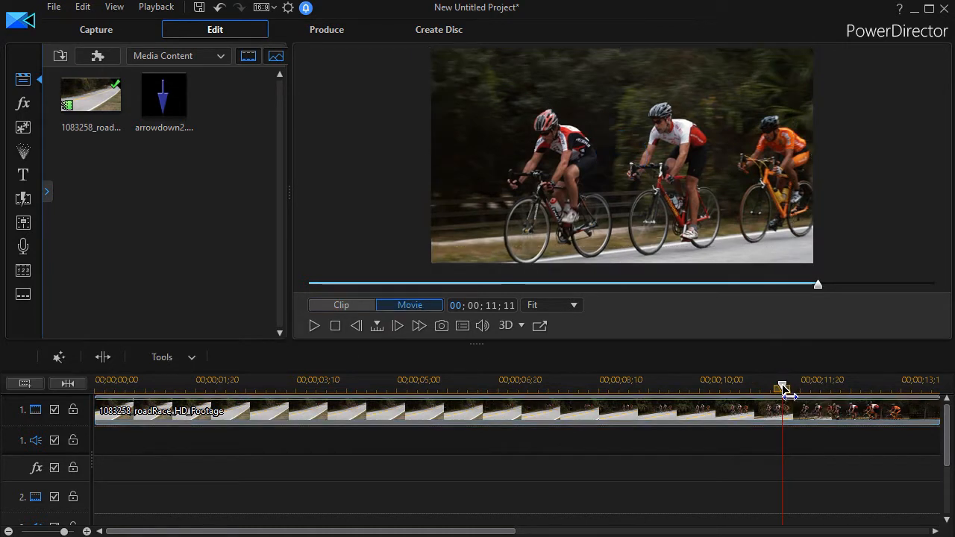
{"action": "left_click_drag", "start_coordinate": [785, 393], "coordinate": [103, 431]}
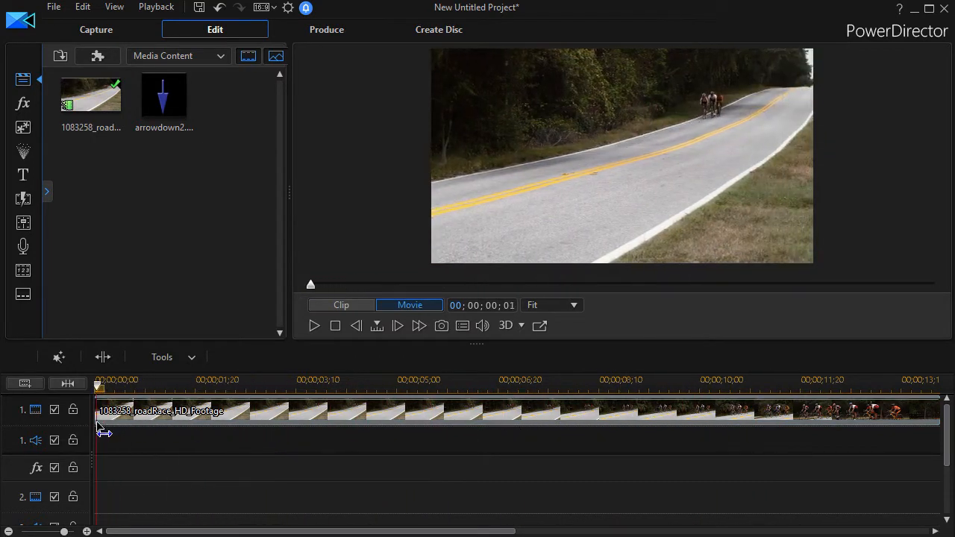
{"action": "left_click", "coordinate": [98, 420]}
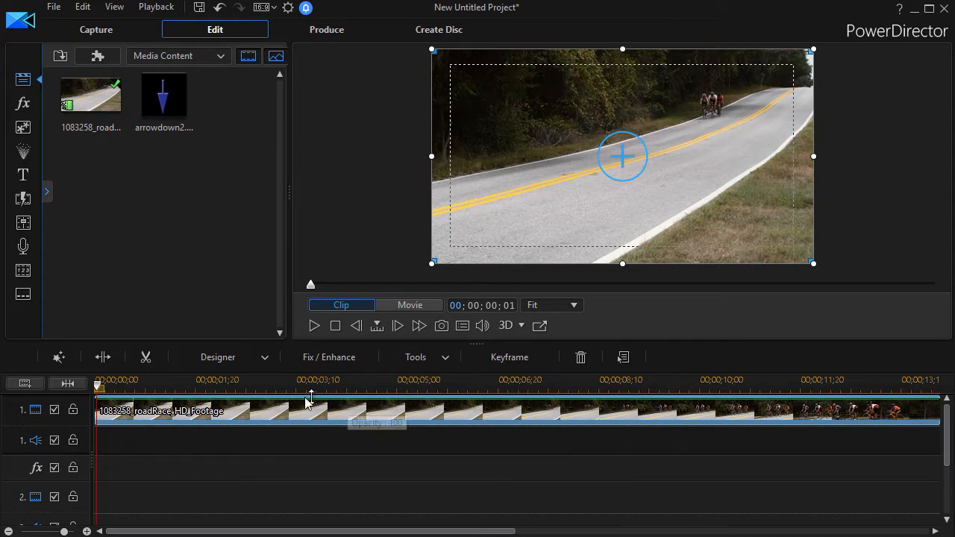
{"action": "left_click", "coordinate": [445, 362]}
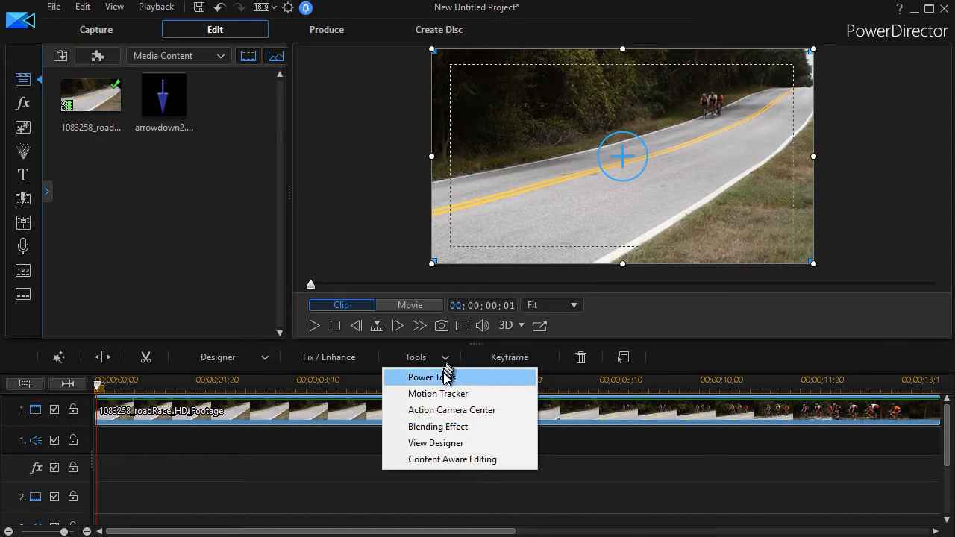
{"action": "left_click", "coordinate": [454, 395]}
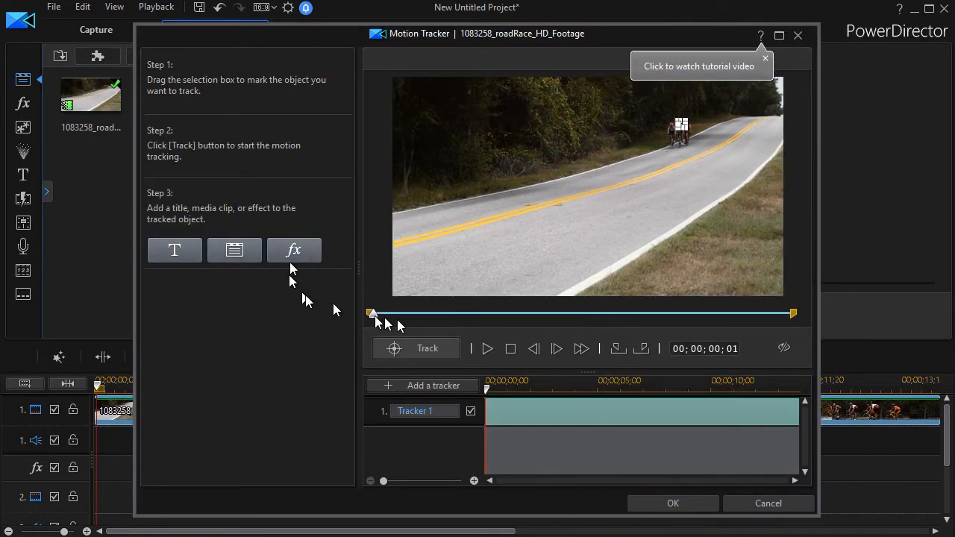
- Remove the existing Tracker 1 from the Motion Tracker timeline
{"action": "right_click", "coordinate": [575, 411]}
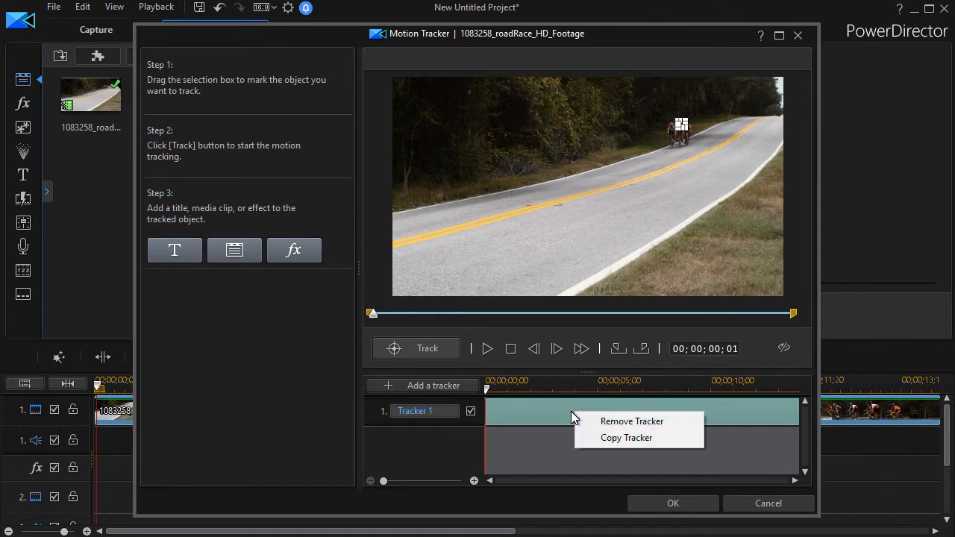
{"action": "left_click", "coordinate": [621, 422]}
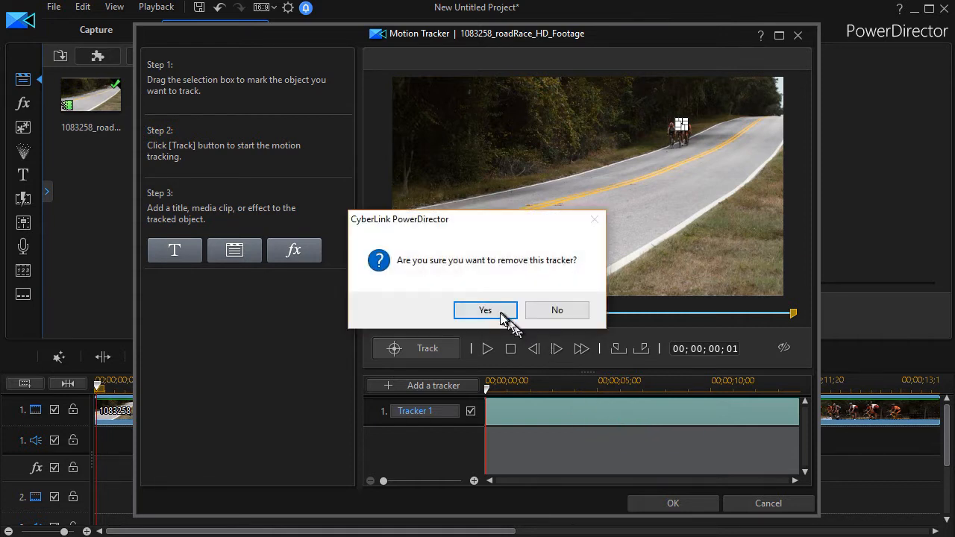
{"action": "left_click", "coordinate": [496, 310]}
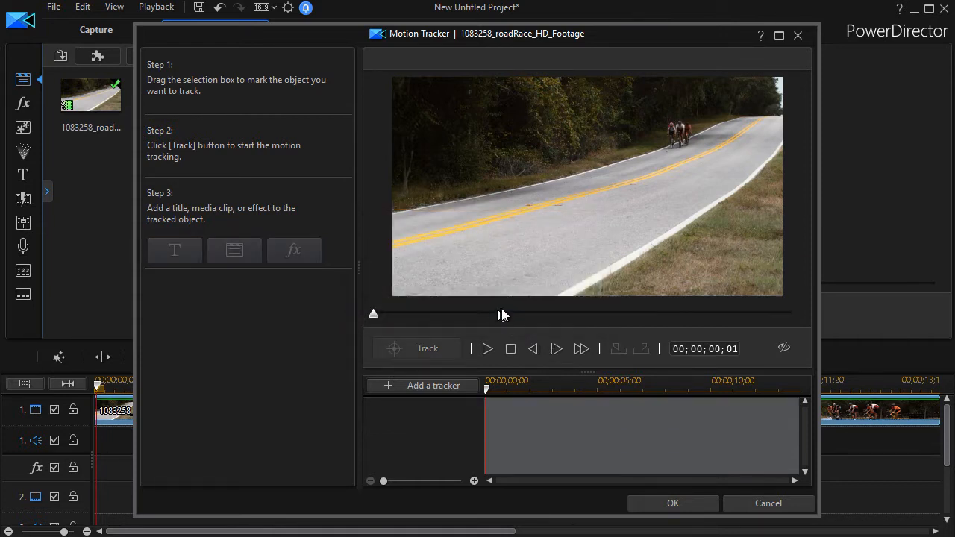
- Add a tracker, shrink its selection box over the middle cyclist's head, and run the motion tracking
{"action": "left_click", "coordinate": [431, 387]}
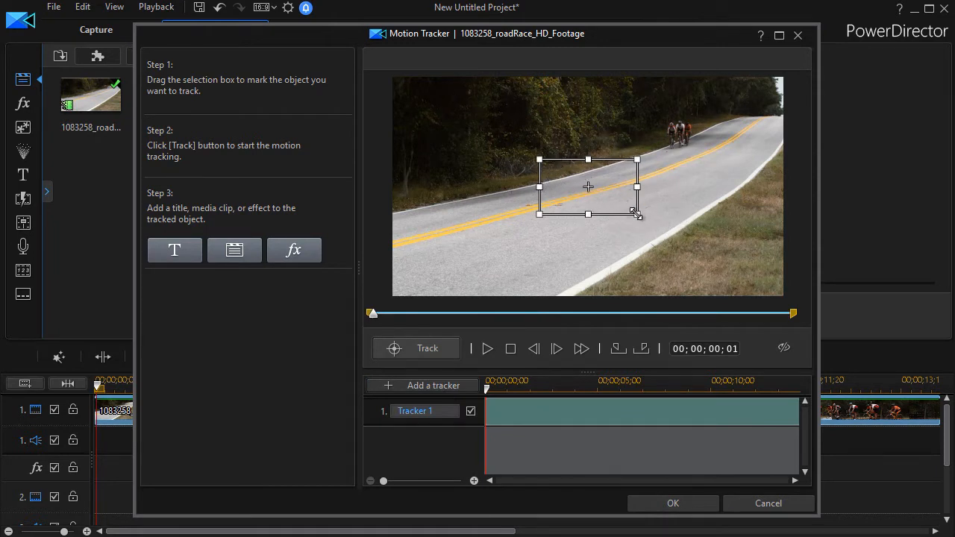
{"action": "left_click_drag", "start_coordinate": [637, 214], "coordinate": [549, 166]}
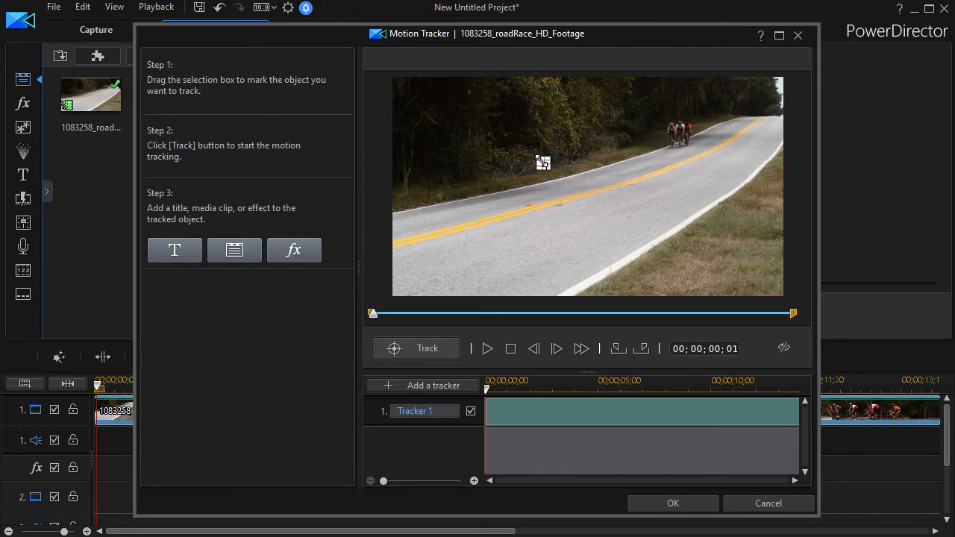
{"action": "left_click_drag", "start_coordinate": [543, 162], "coordinate": [679, 130]}
{"action": "left_click", "coordinate": [426, 350]}
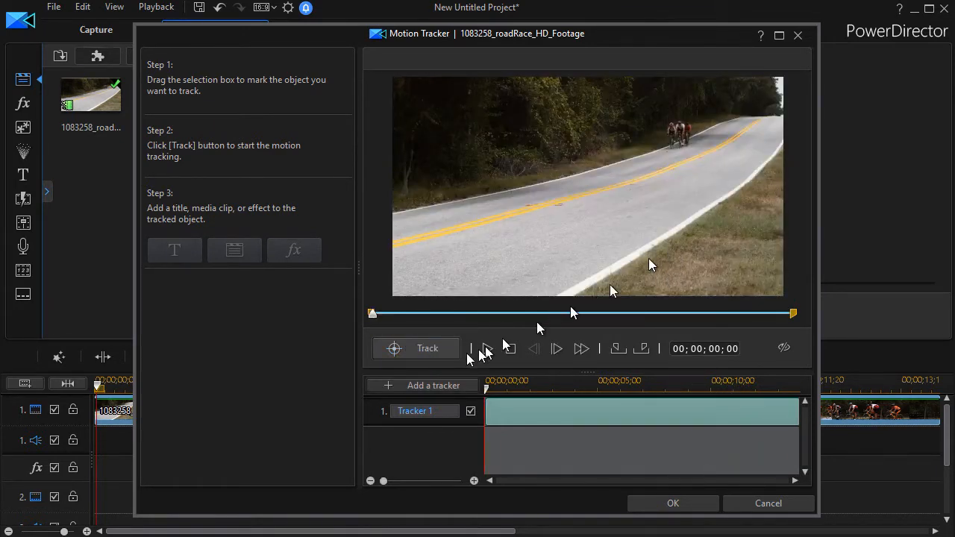
- Reset the tracker box on the middle cyclist's head at 00;00;00;28 and track the motion from there
{"action": "left_click", "coordinate": [373, 314]}
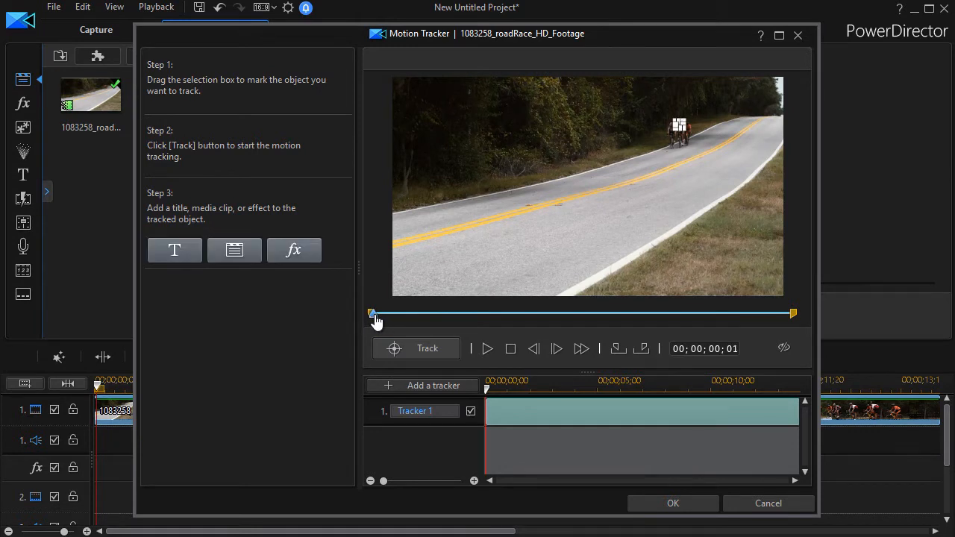
{"action": "left_click_drag", "start_coordinate": [376, 321], "coordinate": [396, 342]}
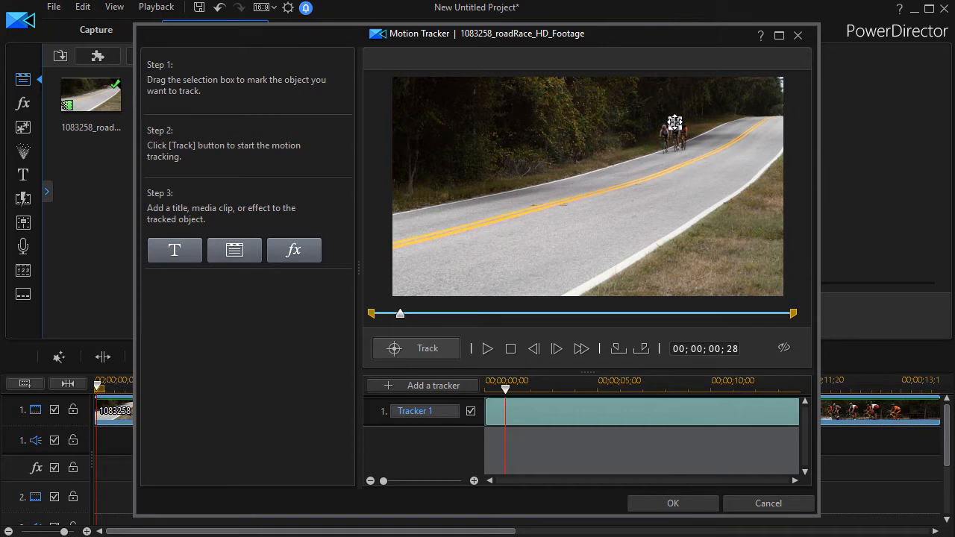
{"action": "left_click", "coordinate": [675, 121]}
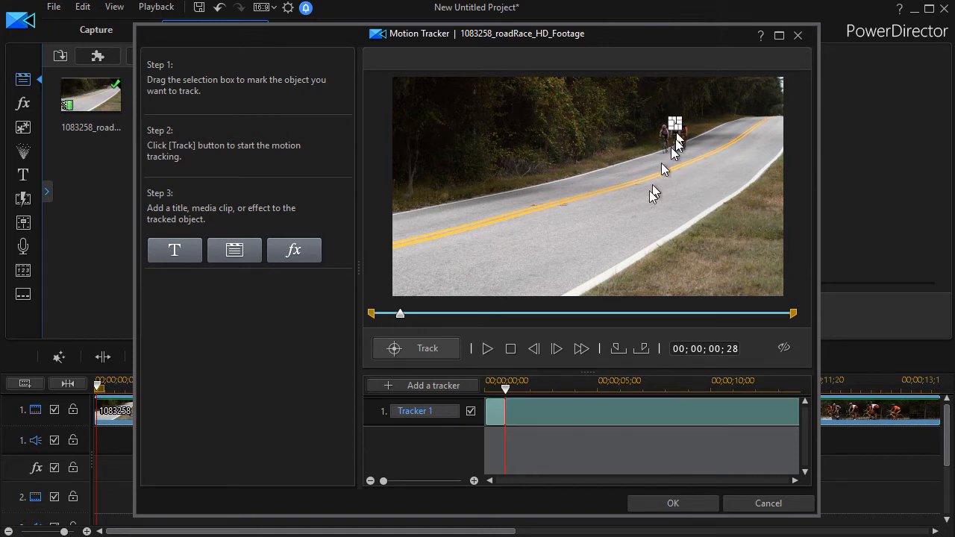
{"action": "left_click", "coordinate": [416, 348]}
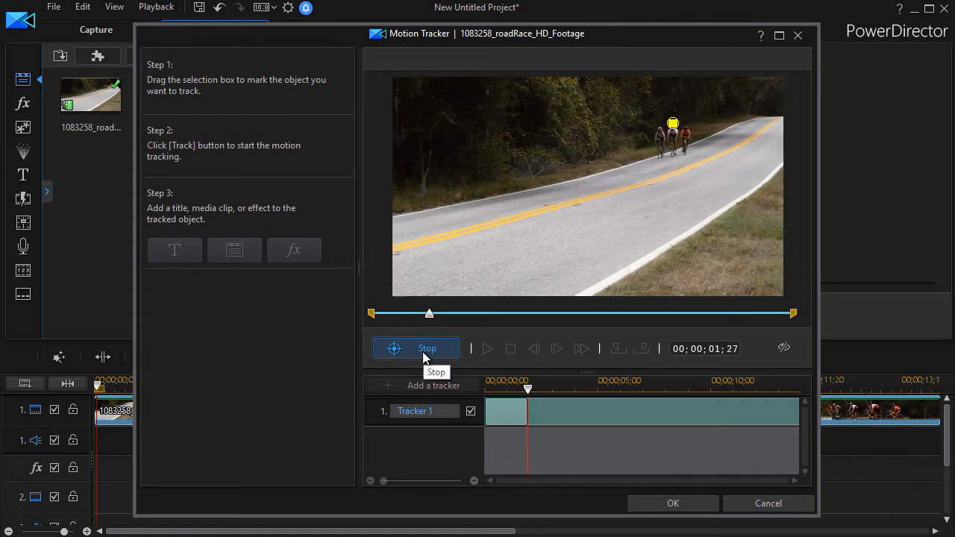
{"action": "left_click", "coordinate": [420, 355]}
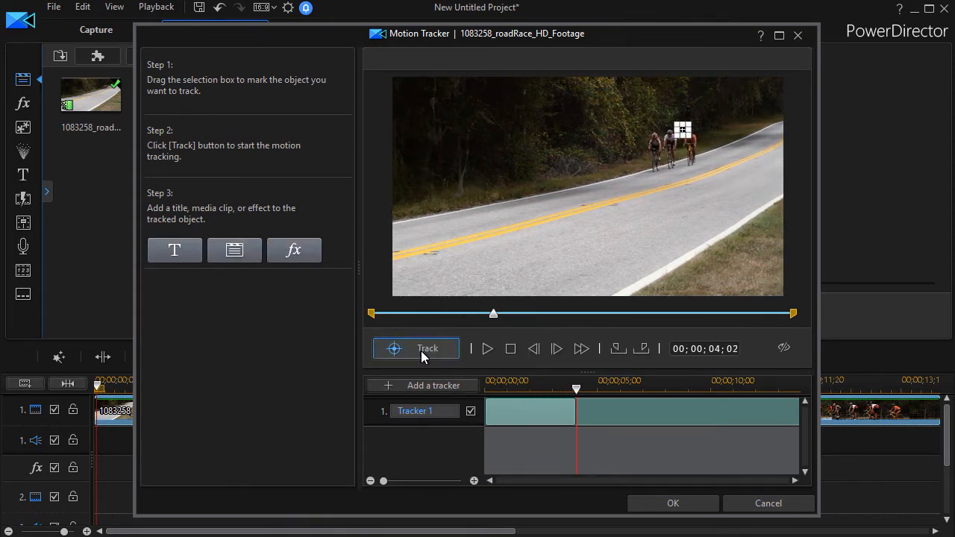
- Go back to 00;00;02;02, put the tracker box back on the middle cyclist's head, and rerun the tracking
{"action": "left_click_drag", "start_coordinate": [494, 319], "coordinate": [434, 321]}
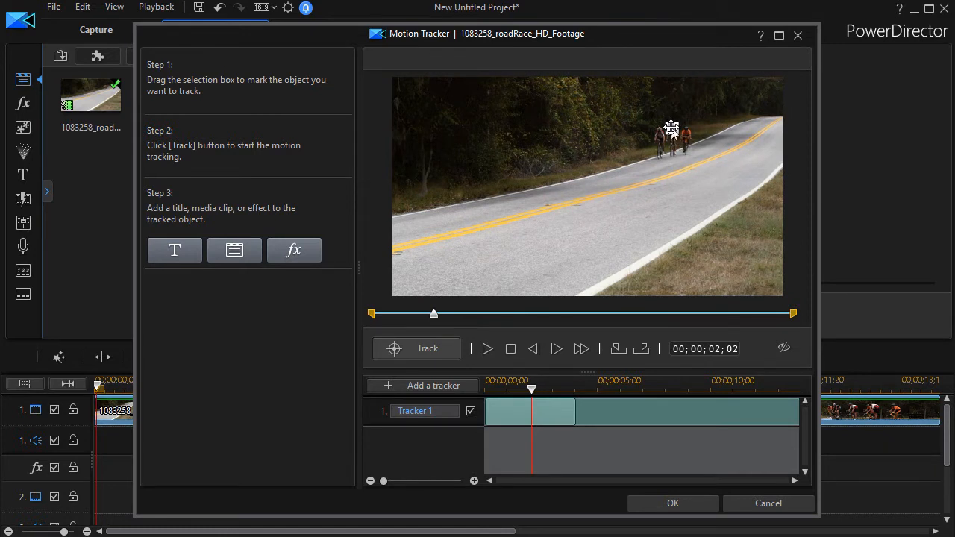
{"action": "left_click", "coordinate": [438, 350]}
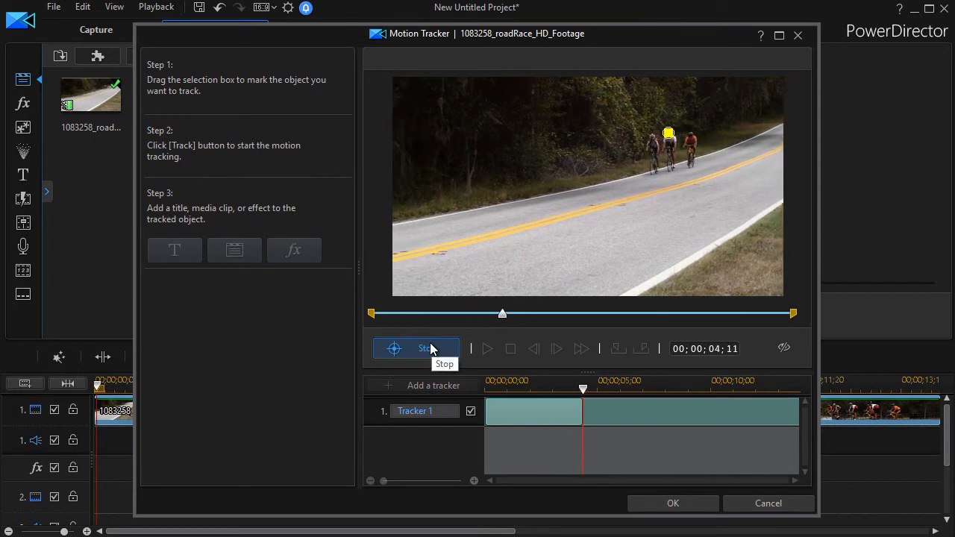
{"action": "left_click", "coordinate": [431, 349]}
{"action": "left_click", "coordinate": [430, 349]}
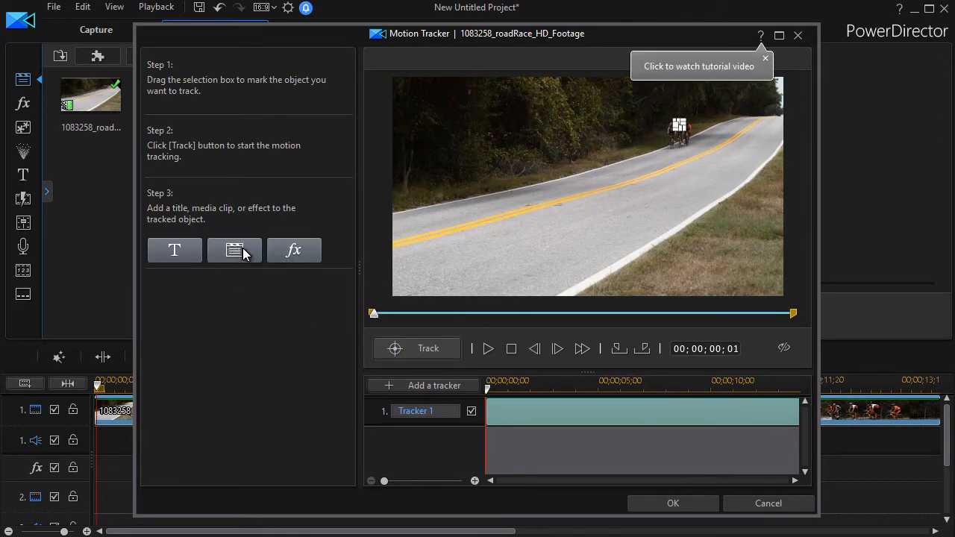
- Attach the arrowdown2 image from the Media Room to the tracked object as a media clip
{"action": "left_click", "coordinate": [242, 253]}
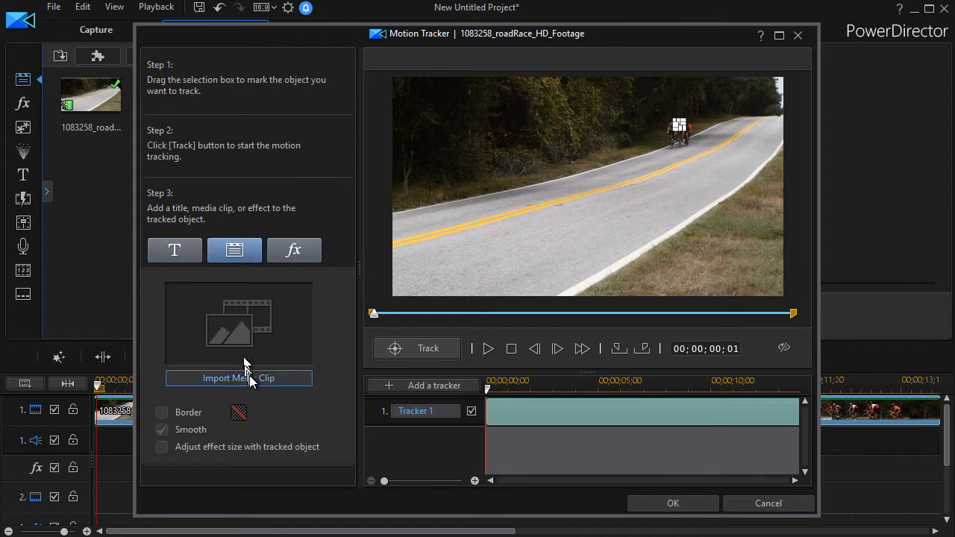
{"action": "left_click", "coordinate": [249, 377]}
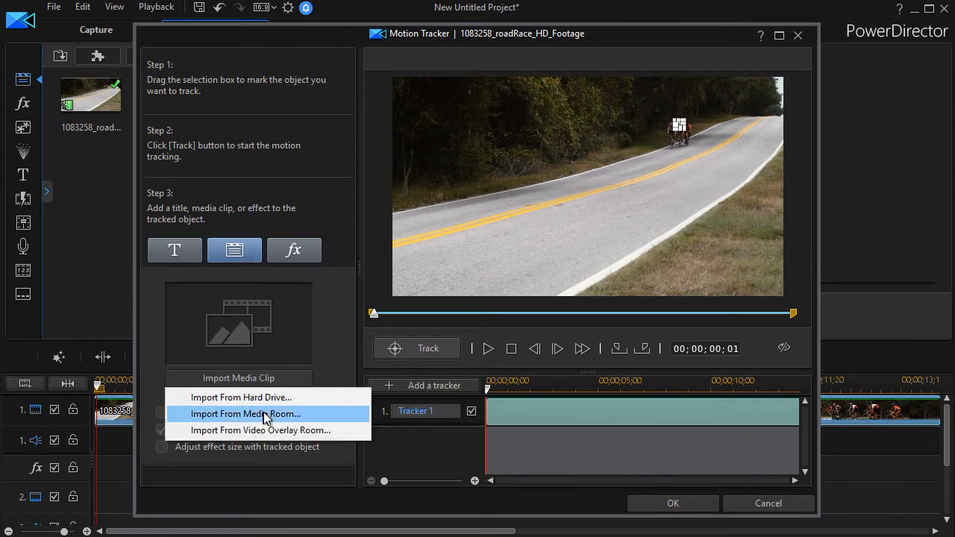
{"action": "left_click", "coordinate": [265, 414]}
{"action": "left_click", "coordinate": [425, 176]}
{"action": "double_click", "coordinate": [432, 186]}
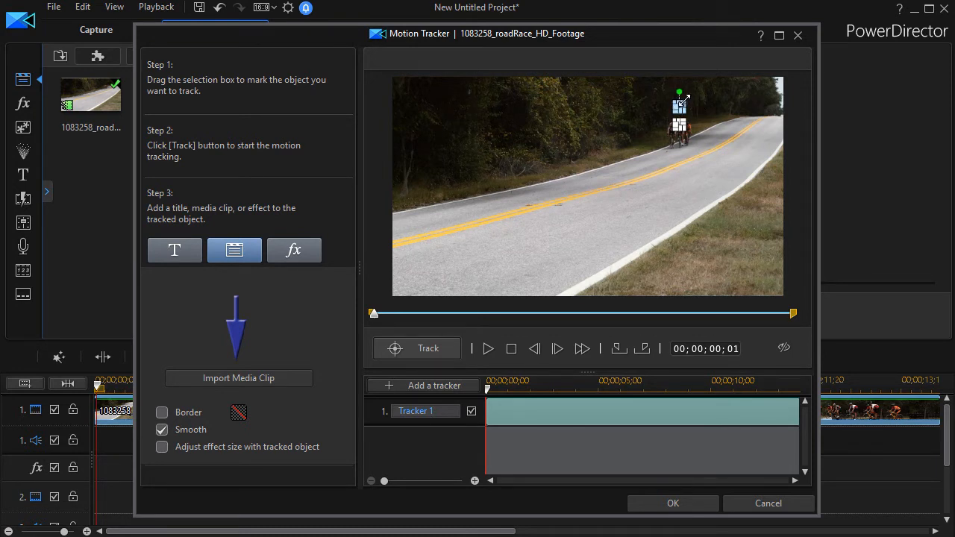
- Enlarge the arrow, center it just above the middle cyclist's head, and apply the motion tracking to the project
{"action": "left_click_drag", "start_coordinate": [684, 101], "coordinate": [707, 81]}
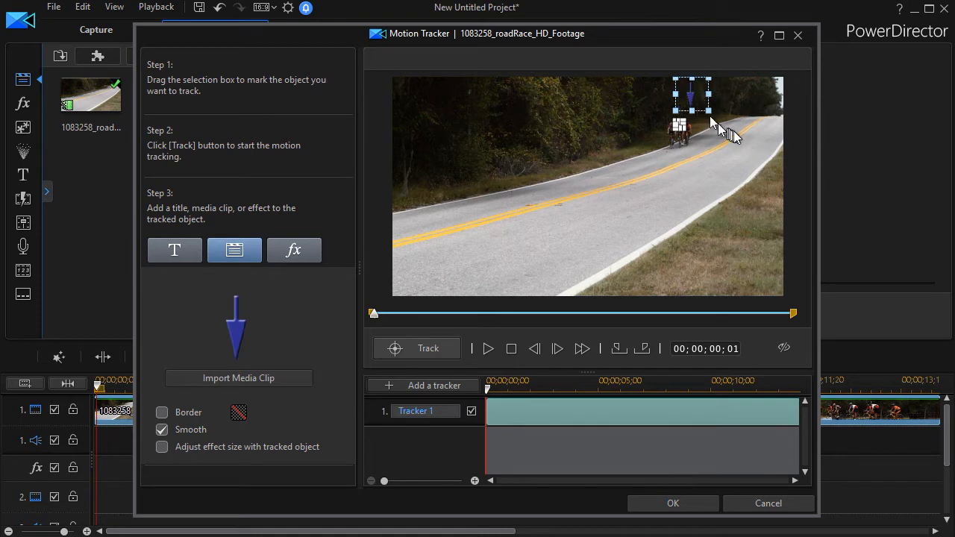
{"action": "left_click_drag", "start_coordinate": [694, 96], "coordinate": [681, 95]}
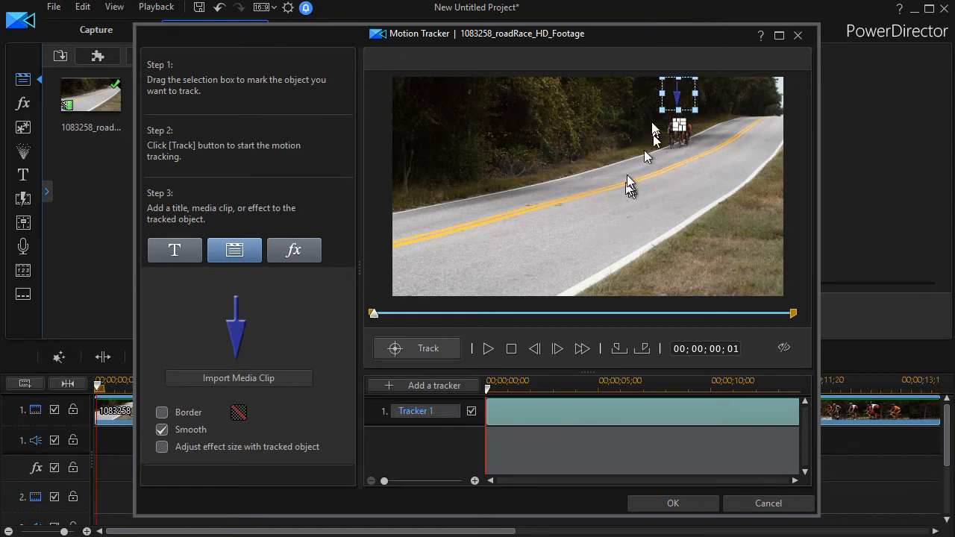
{"action": "left_click_drag", "start_coordinate": [677, 97], "coordinate": [680, 97]}
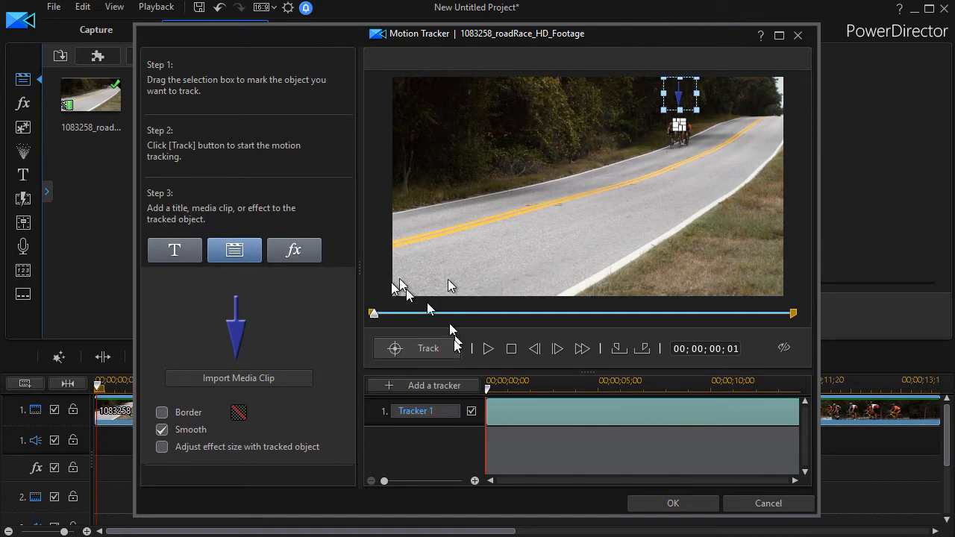
{"action": "left_click", "coordinate": [668, 504]}
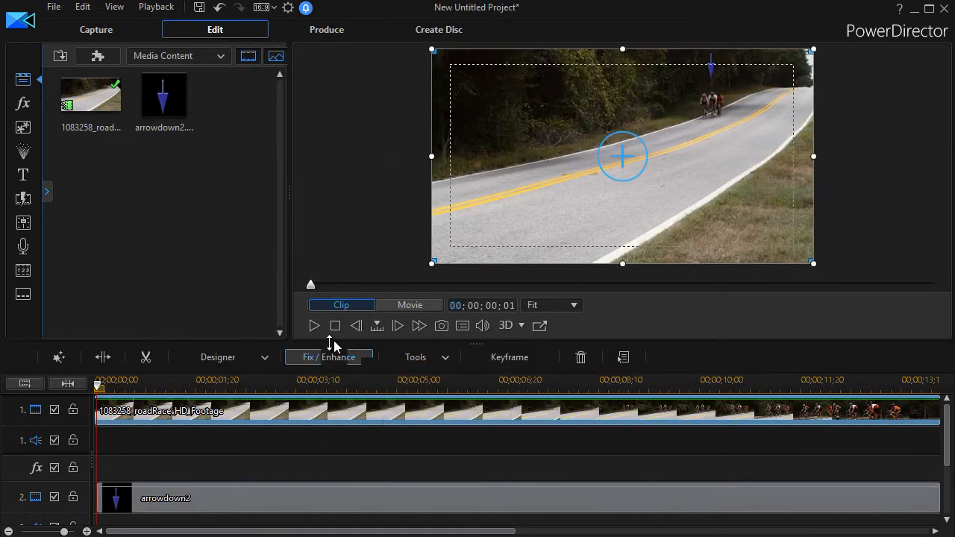
- Play the whole movie to check how the arrow follows the middle cyclist
{"action": "left_click", "coordinate": [401, 306]}
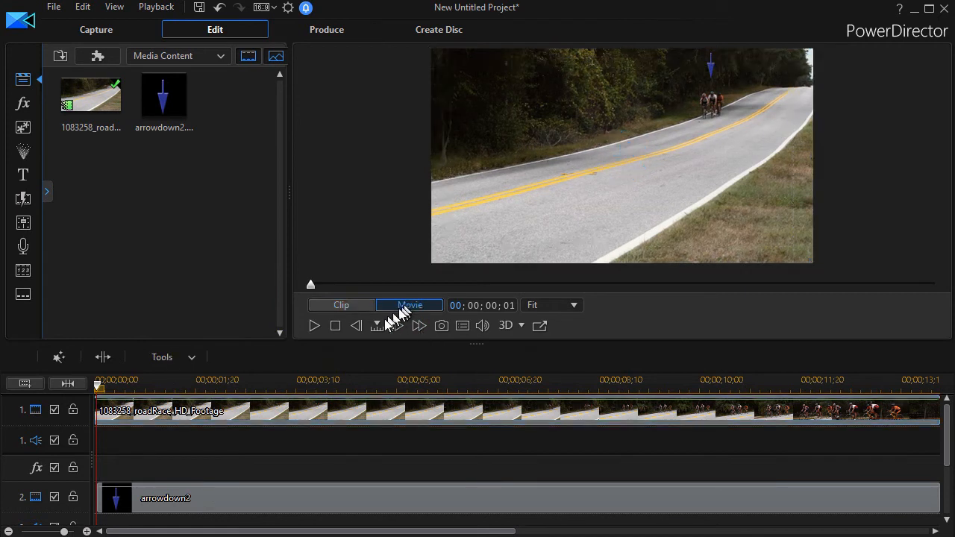
{"action": "left_click", "coordinate": [313, 326]}
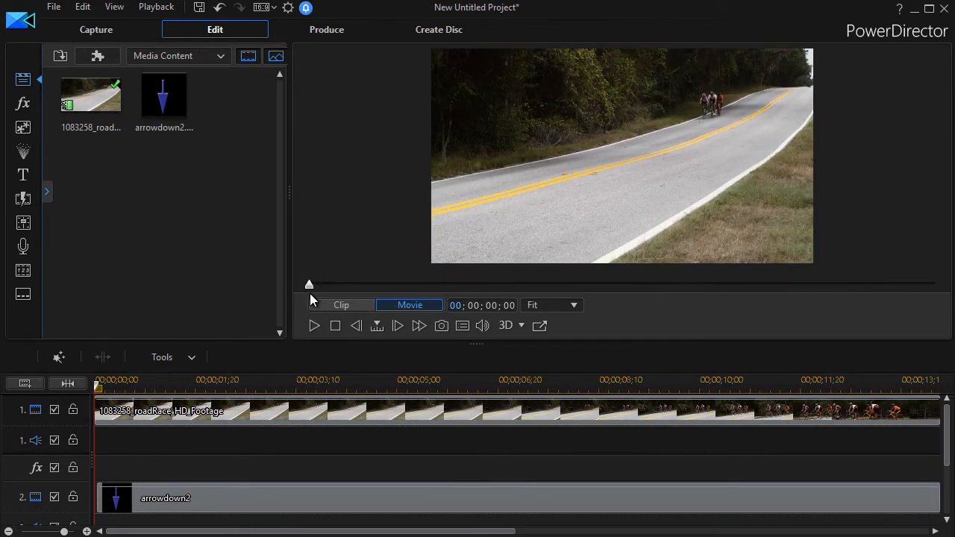
- Split the arrowdown2 clip at 00;00;12;23, where the tracked cyclist leaves the frame, and delete the part after the split
{"action": "left_click_drag", "start_coordinate": [311, 291], "coordinate": [880, 323]}
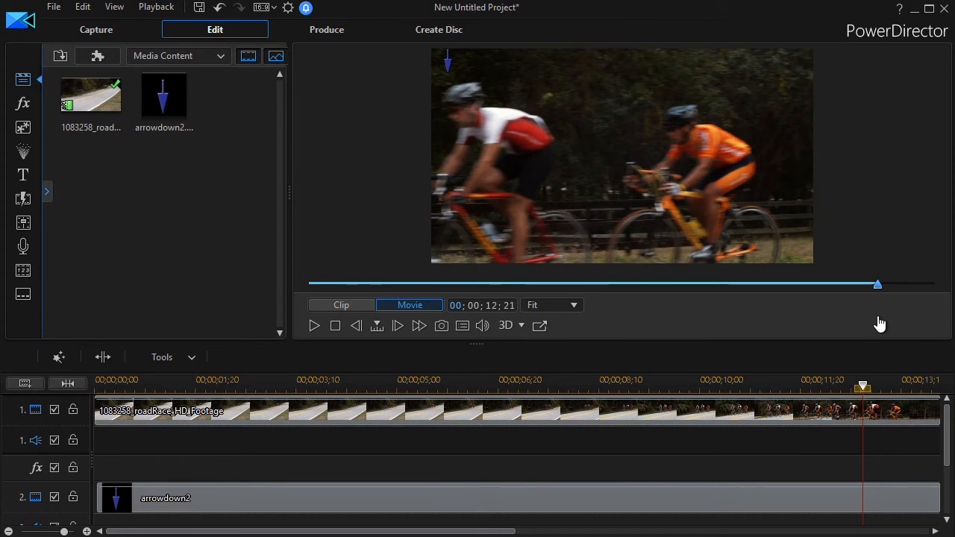
{"action": "left_click", "coordinate": [397, 326]}
{"action": "left_click", "coordinate": [396, 326]}
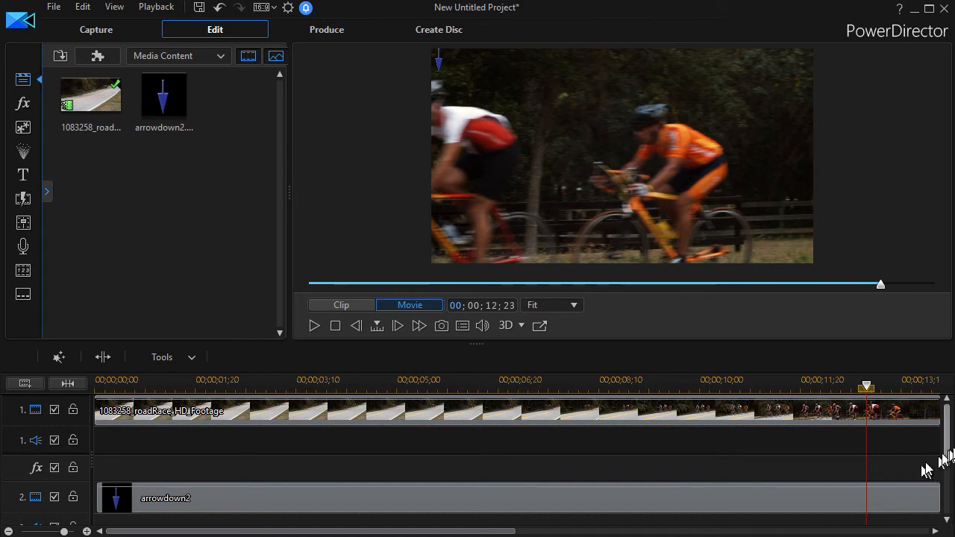
{"action": "left_click", "coordinate": [890, 490]}
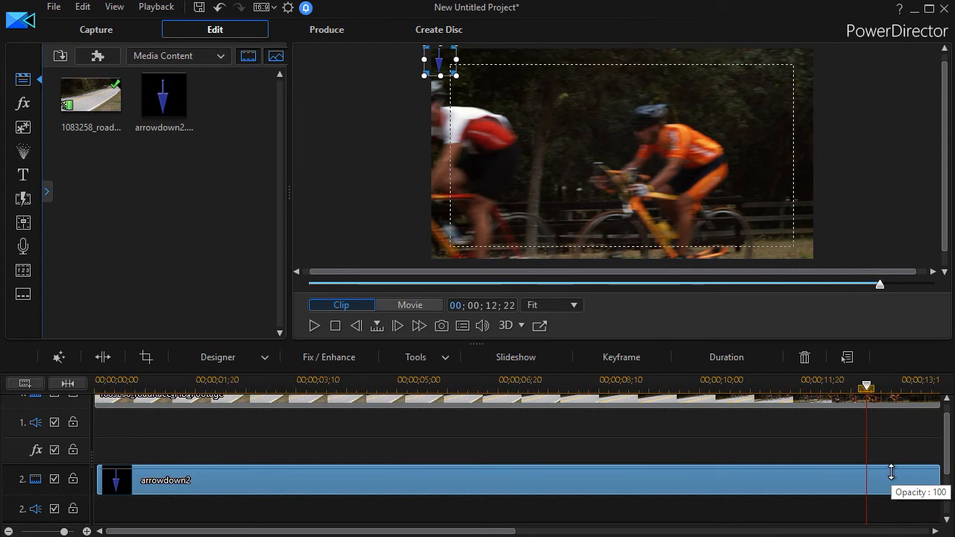
{"action": "key", "text": "ctrl+t"}
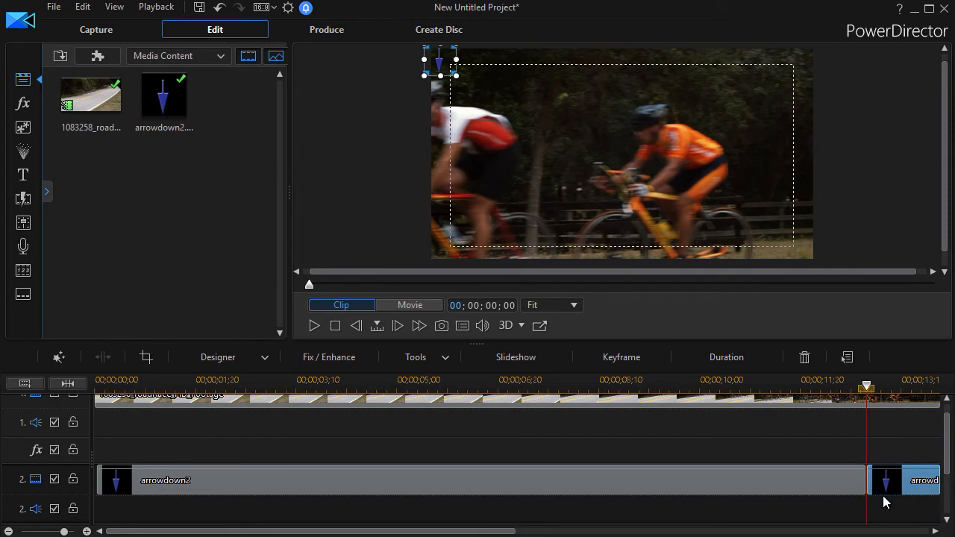
{"action": "key", "text": "Delete"}
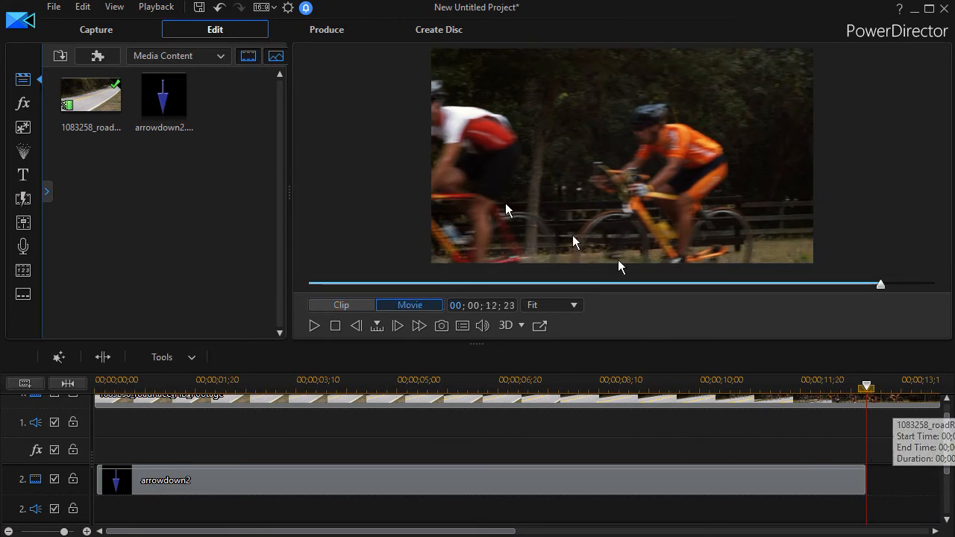
{"action": "left_click_drag", "start_coordinate": [866, 387], "coordinate": [415, 440]}
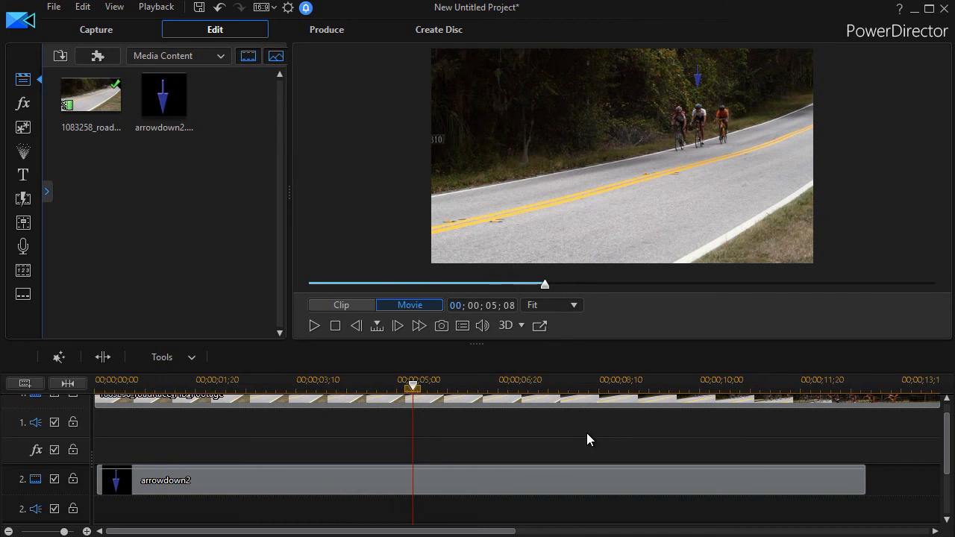